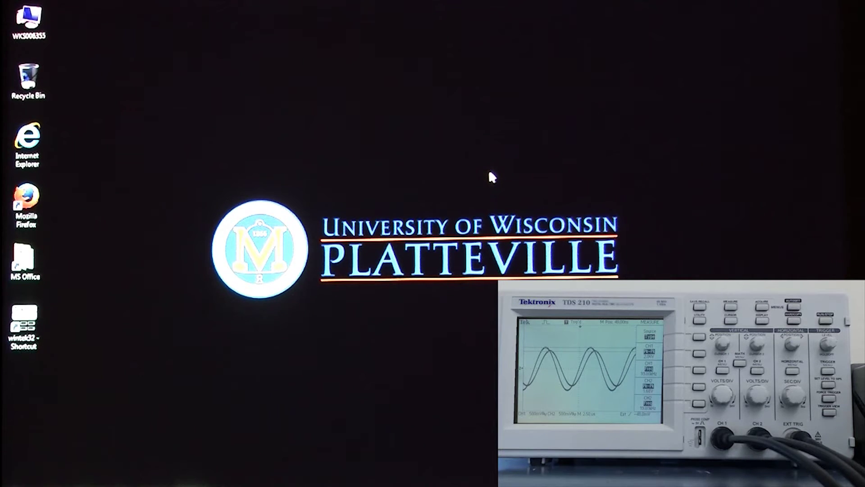
# Launch WinTek32 from its desktop shortcut and direct captures to the clipboard rather than disk
pyautogui.click(24, 325)
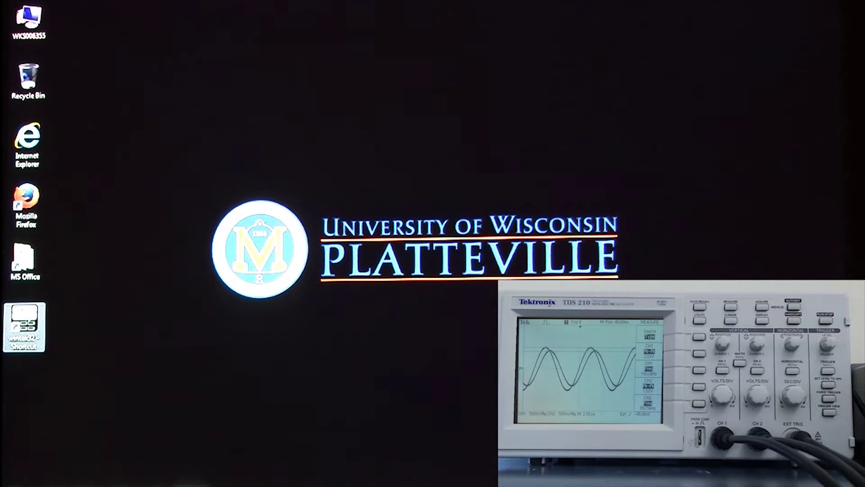
pyautogui.doubleClick(25, 325)
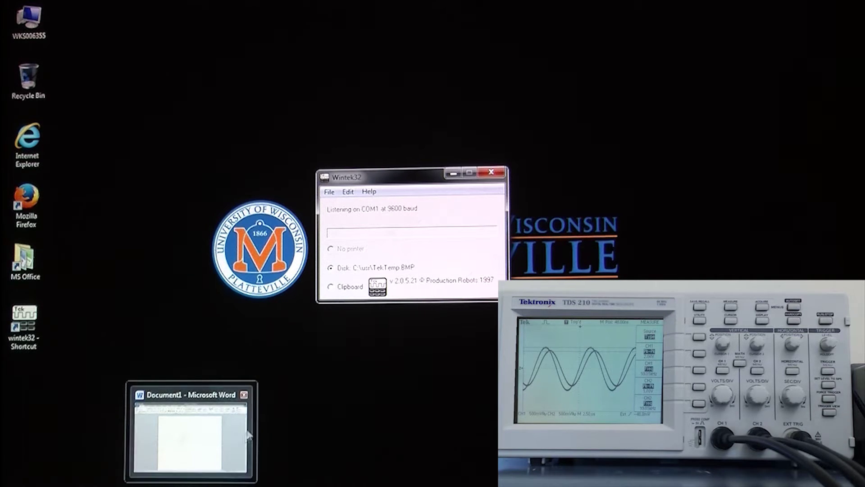
pyautogui.click(330, 287)
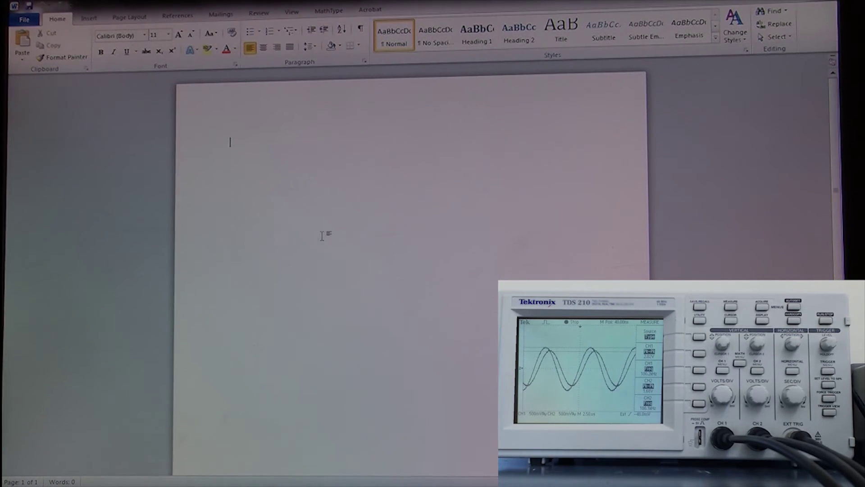
# Paste the captured oscilloscope waveform onto the blank page via the right-click menu
pyautogui.rightClick(323, 237)
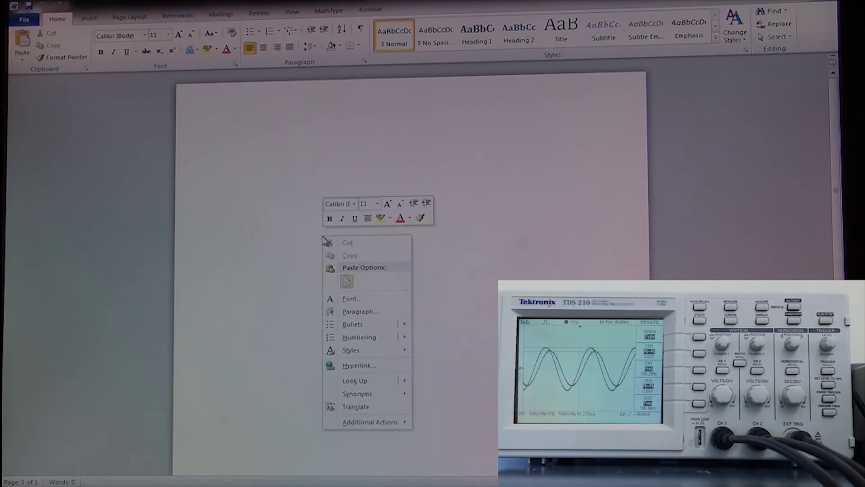
pyautogui.click(347, 281)
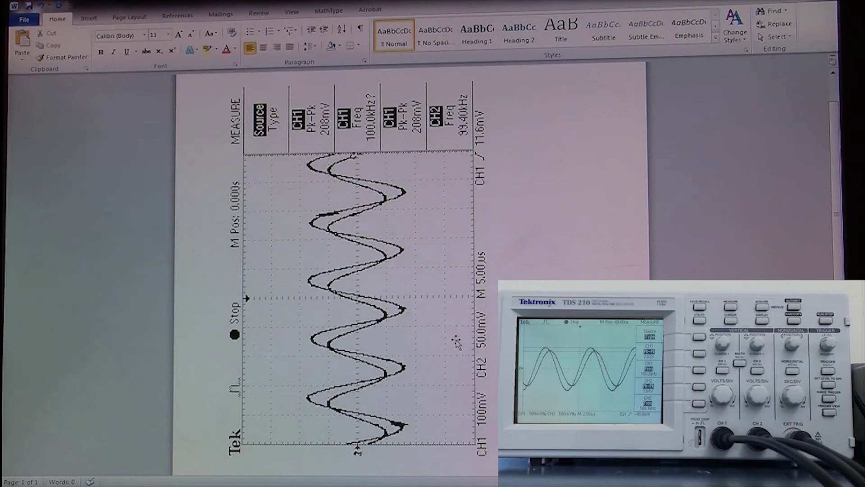
pyautogui.scroll(-5, 406, 290)
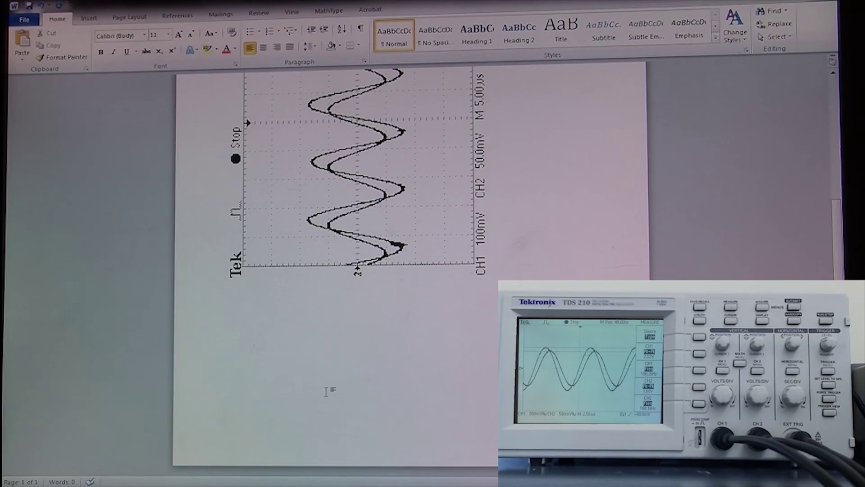
pyautogui.scroll(5, 327, 391)
# Rotate the pasted waveform image 90° upright using its rotation handle, then deselect it
pyautogui.click(358, 202)
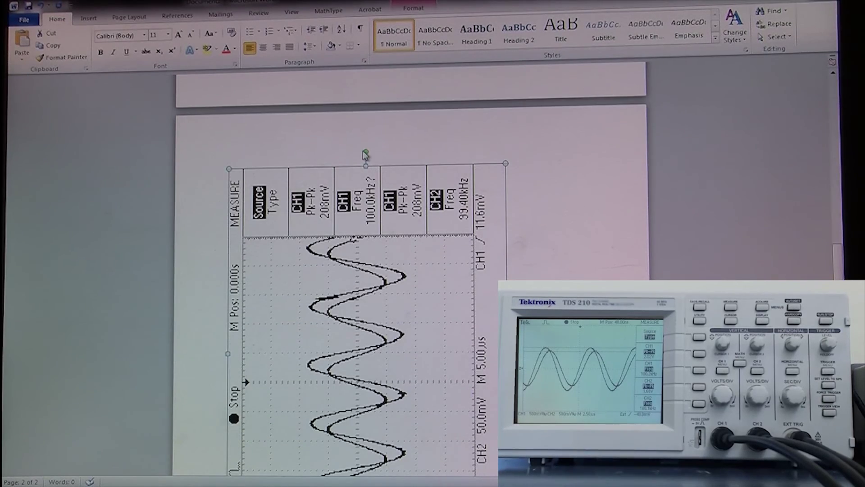
pyautogui.moveTo(366, 154); pyautogui.dragTo(203, 317)
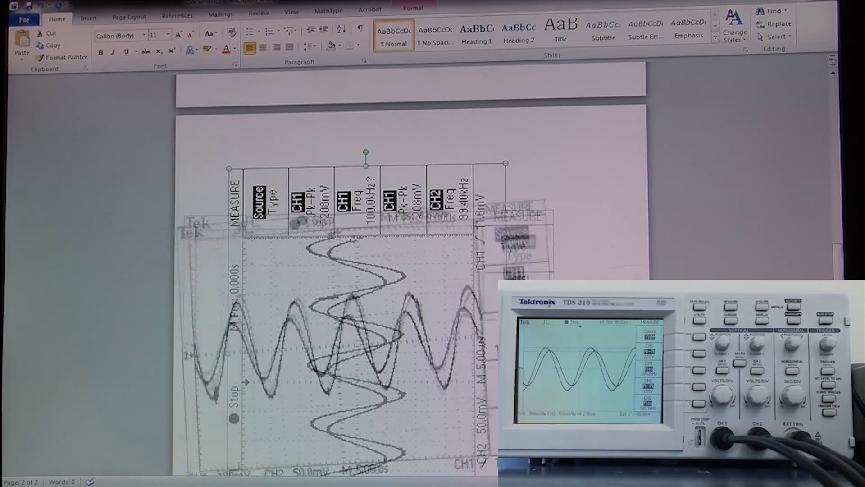
pyautogui.press('Escape')
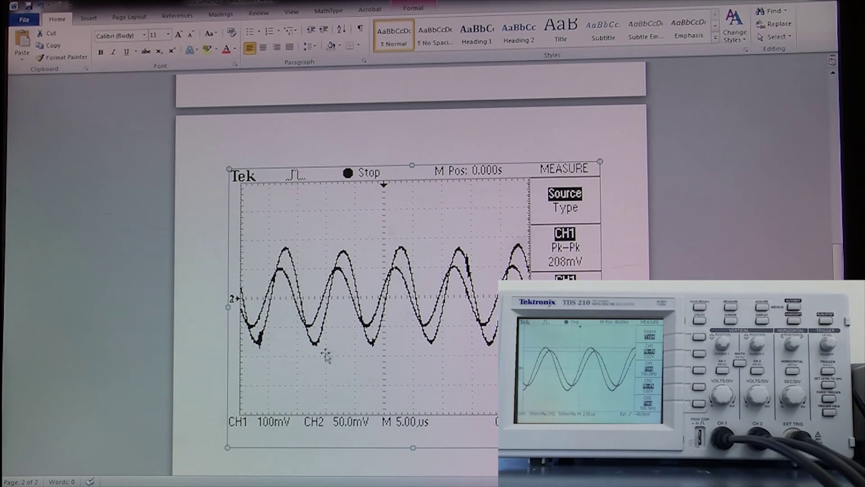